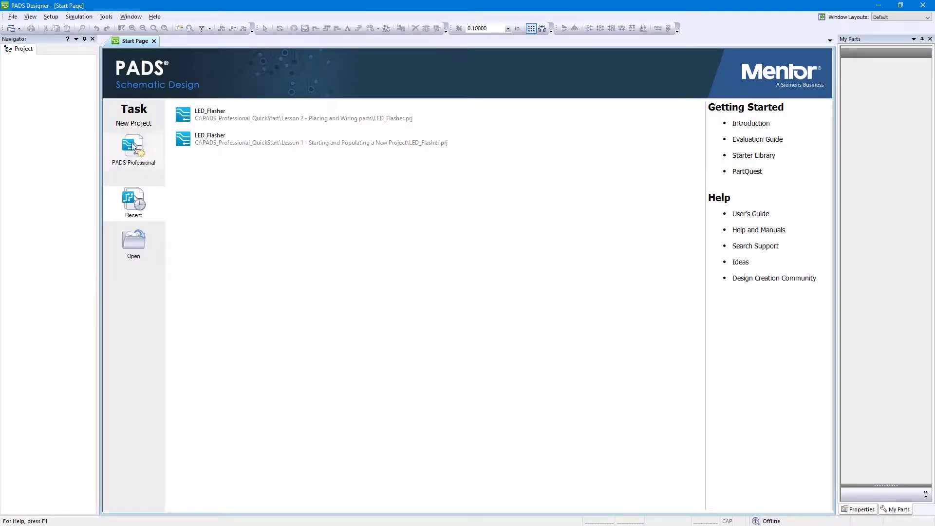
Step: Open LED_Flasher.prj from C:\PADS_Professional_QuickStart\Lesson 3 - Forward Annotation
{"action": "left_click", "coordinate": [12, 17]}
{"action": "mouse_move", "coordinate": [26, 27]}
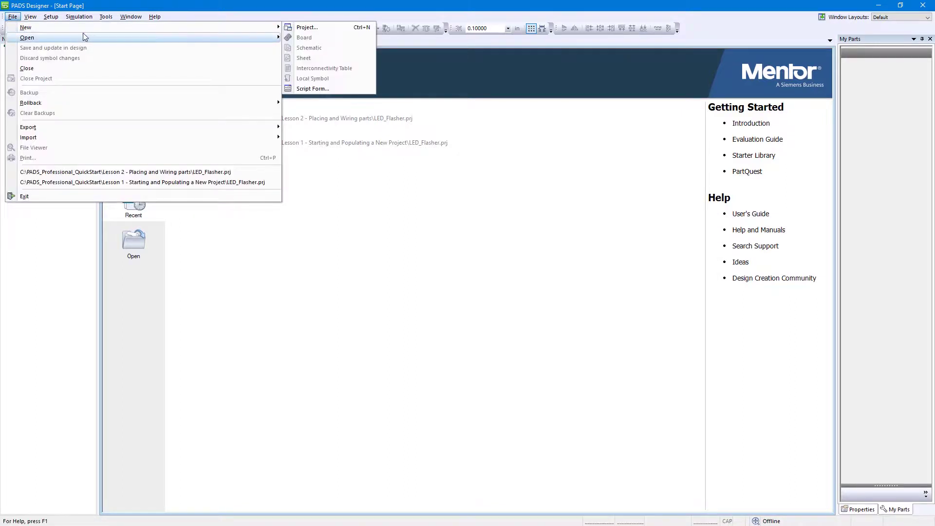
{"action": "left_click", "coordinate": [304, 38]}
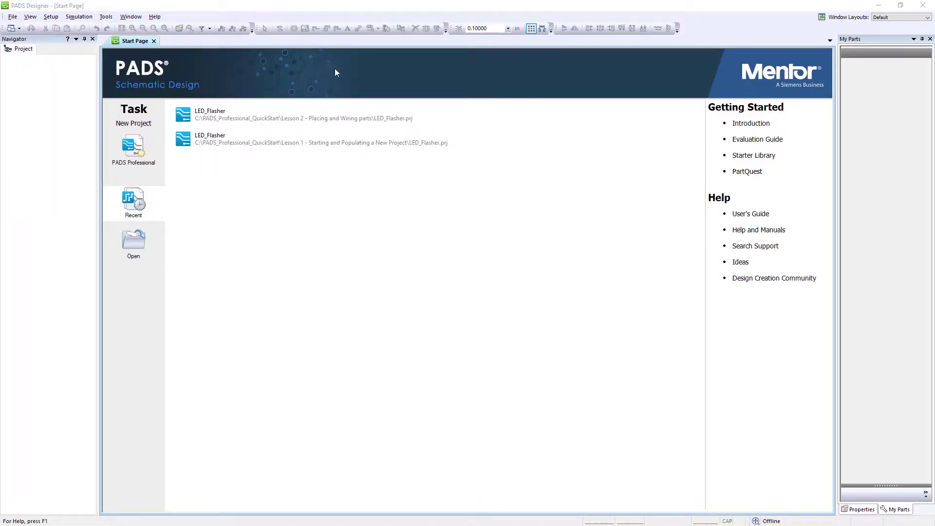
{"action": "left_click", "coordinate": [357, 304]}
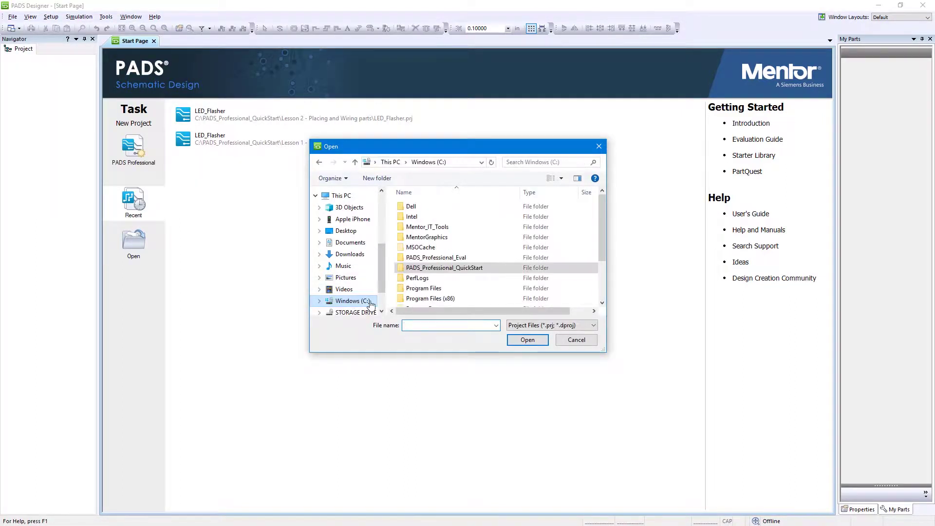
{"action": "double_click", "coordinate": [437, 270]}
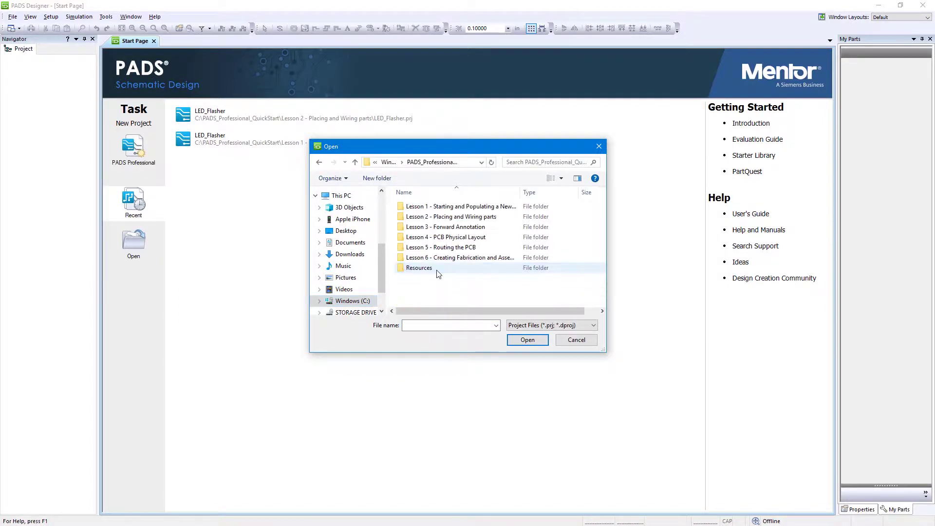
{"action": "double_click", "coordinate": [440, 228]}
{"action": "scroll", "coordinate": [431, 281], "scroll_direction": "down", "scroll_amount": 1}
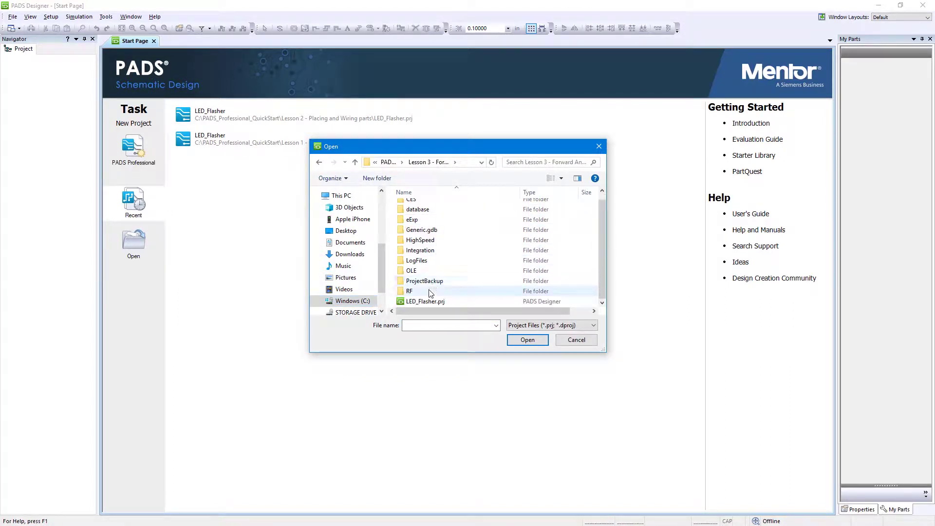
{"action": "left_click", "coordinate": [425, 301]}
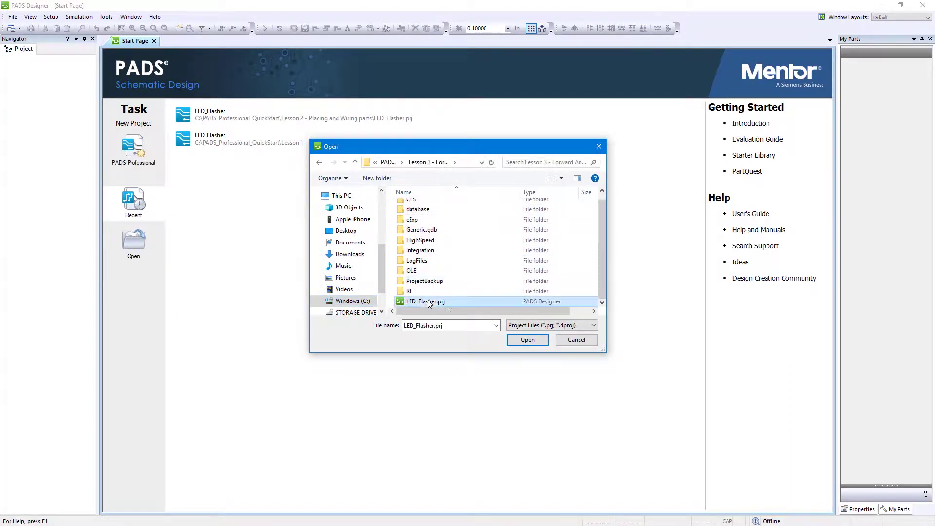
{"action": "left_click", "coordinate": [524, 343]}
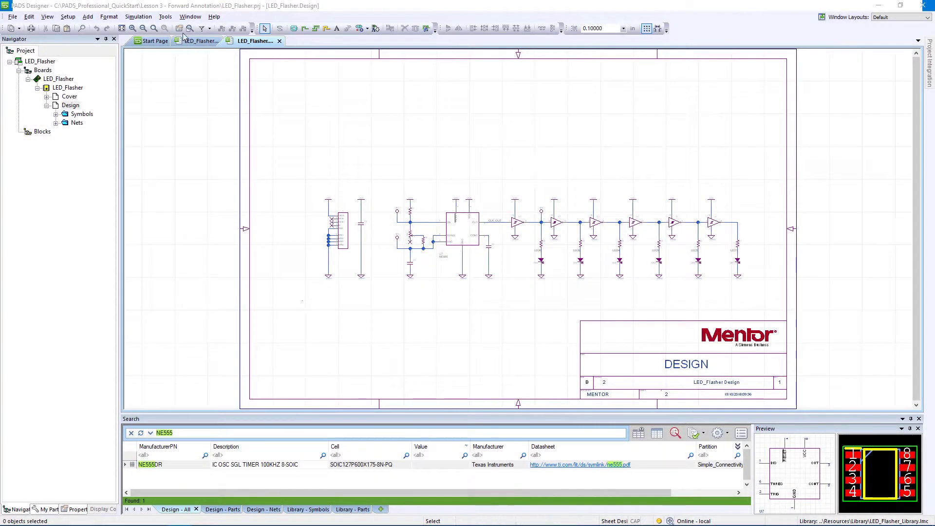
Step: Start a PADS Professional Layout design for the project using the 4 Layer QuickStart_Template
{"action": "left_click", "coordinate": [165, 16]}
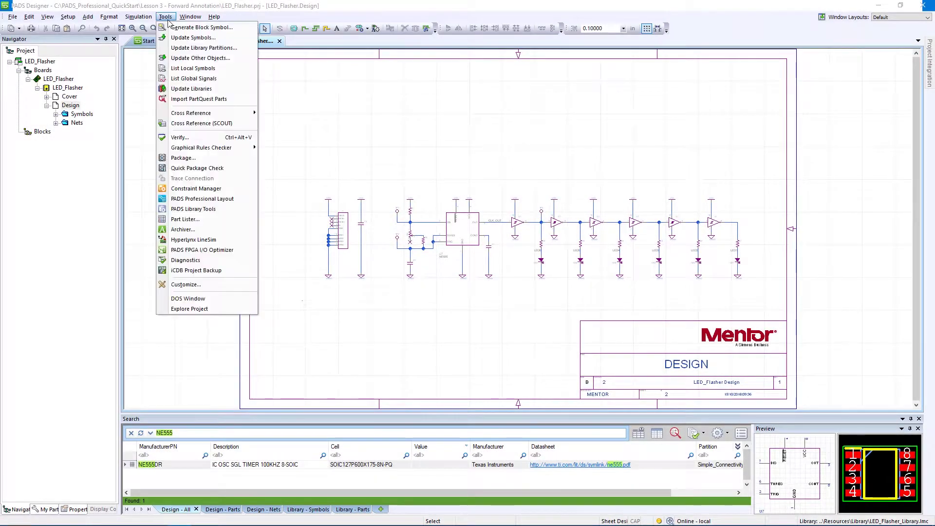
{"action": "left_click", "coordinate": [205, 198]}
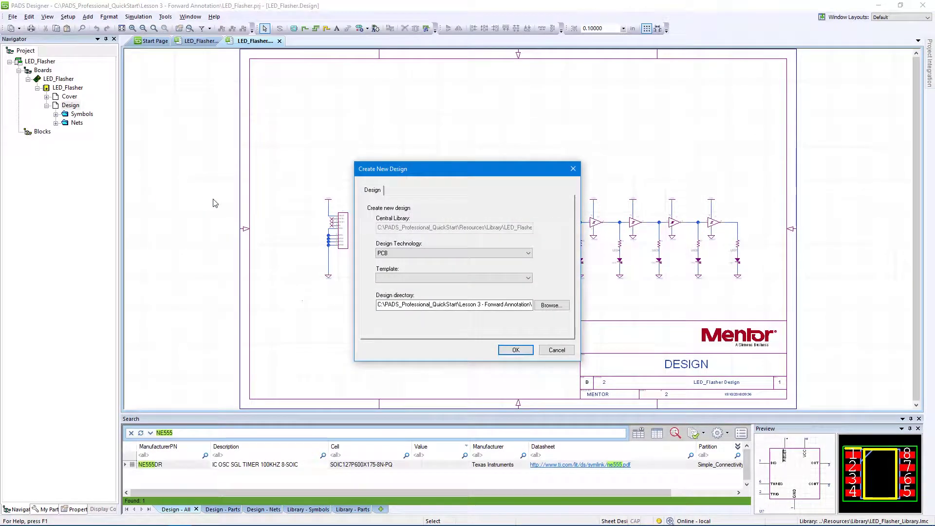
{"action": "left_click", "coordinate": [398, 278]}
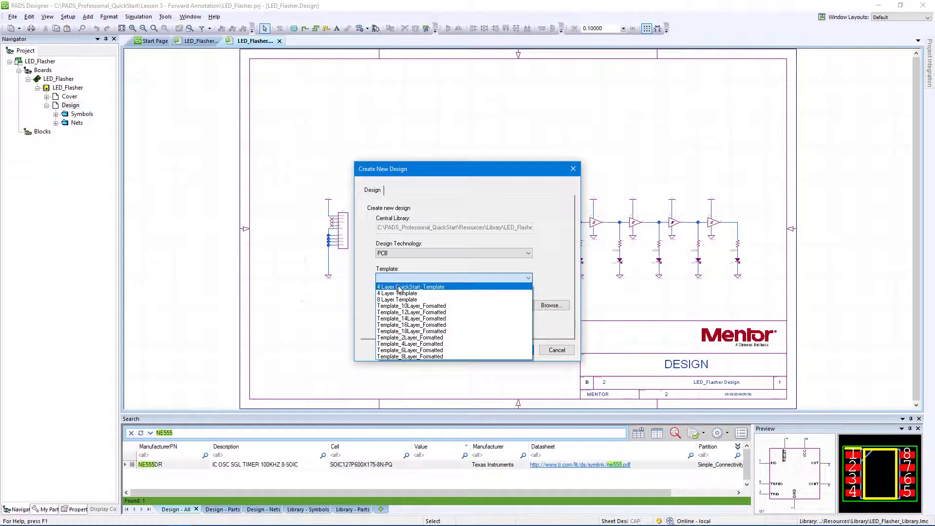
{"action": "left_click", "coordinate": [399, 288]}
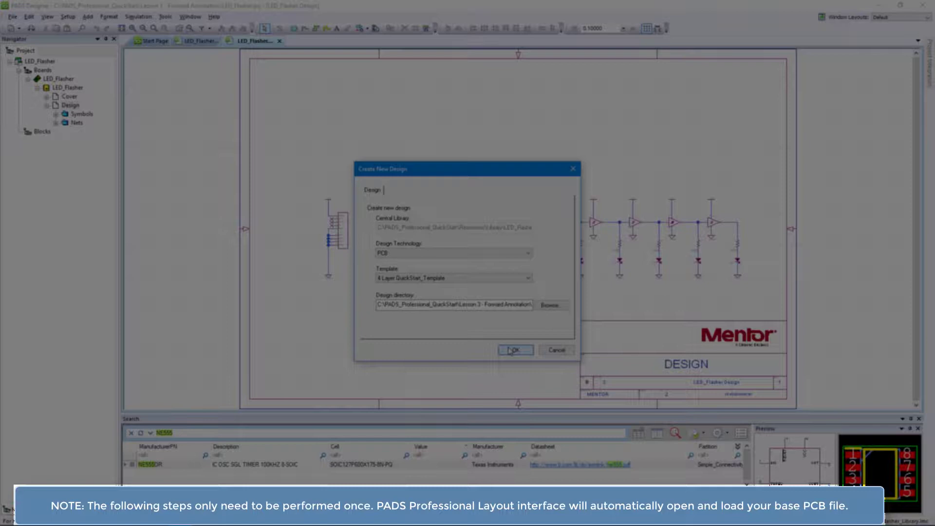
{"action": "left_click", "coordinate": [514, 349]}
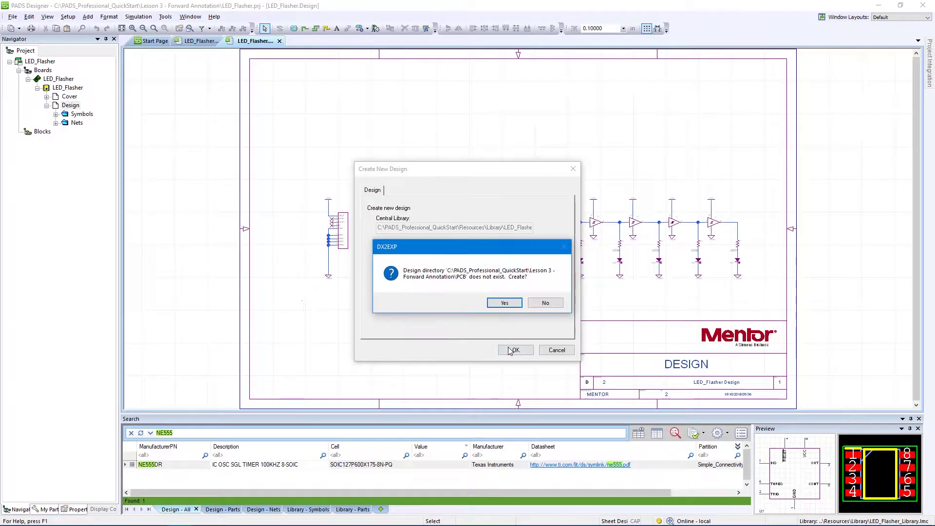
Step: Approve the directory and template import, dismiss the back-annotation error, and accept forward annotation
{"action": "left_click", "coordinate": [503, 303]}
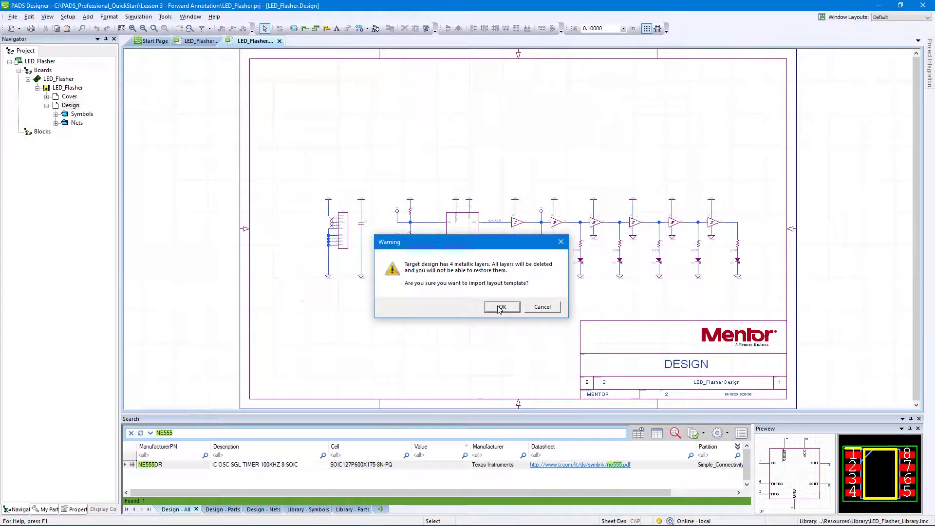
{"action": "left_click", "coordinate": [501, 308]}
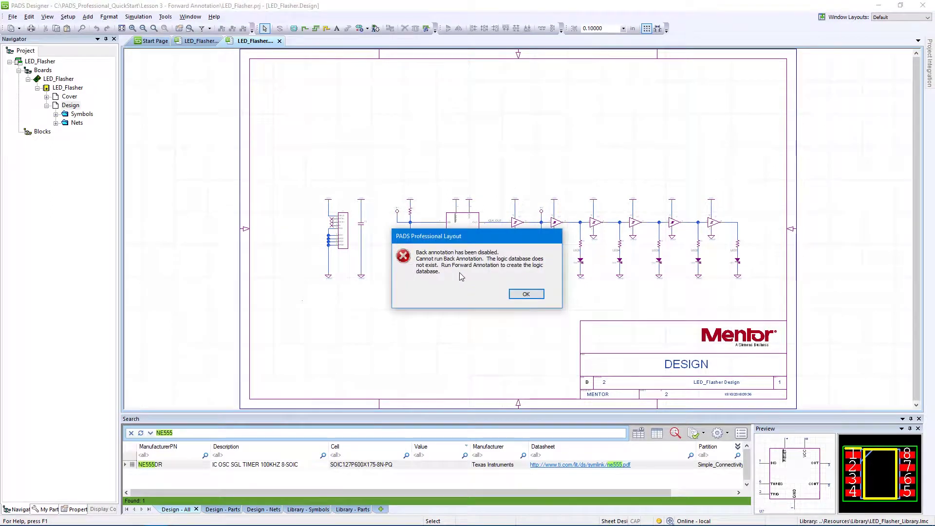
{"action": "left_click", "coordinate": [520, 295]}
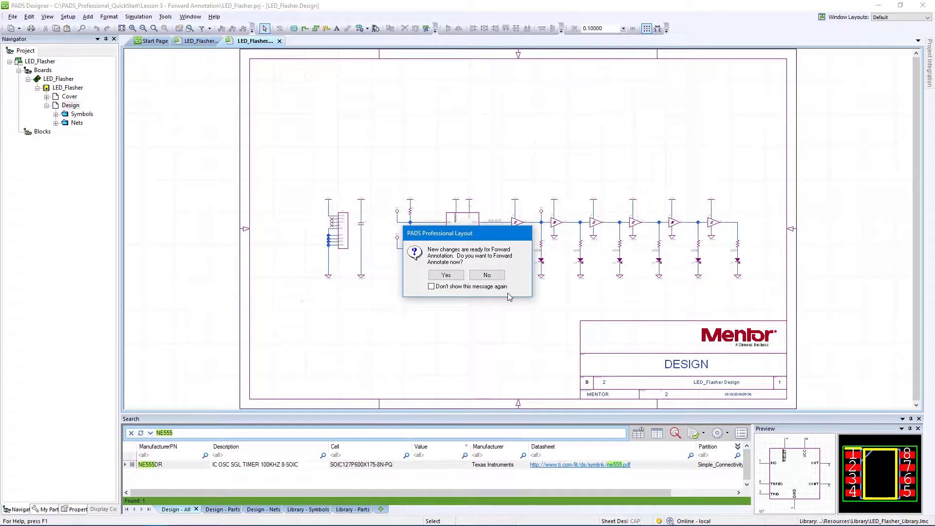
{"action": "left_click", "coordinate": [445, 285]}
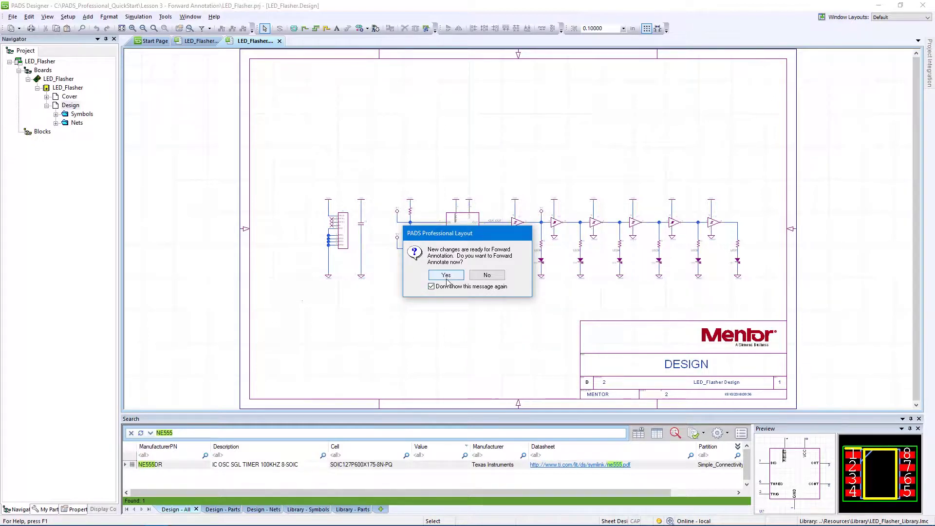
{"action": "left_click", "coordinate": [446, 277]}
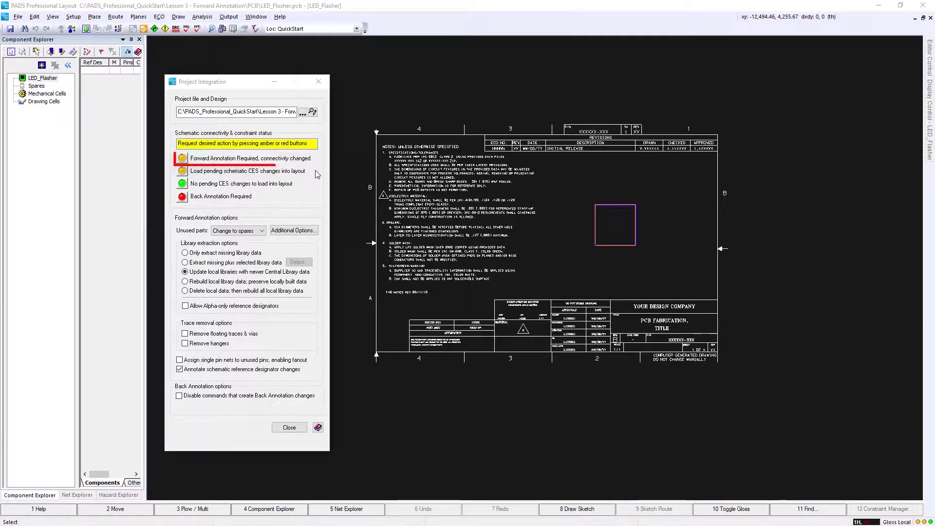
Step: Run Forward Annotation, acknowledge the completed-with-warnings message, and close Project Integration
{"action": "left_click", "coordinate": [182, 158]}
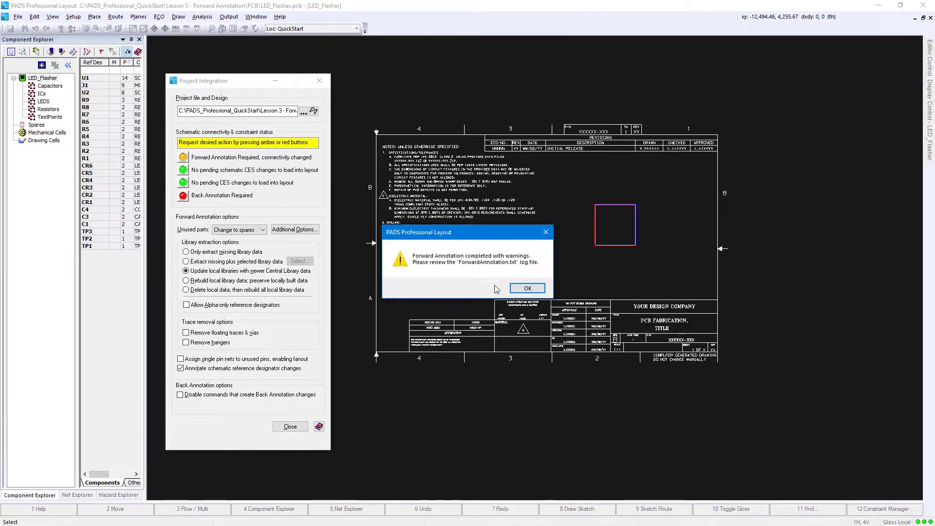
{"action": "left_click", "coordinate": [527, 289]}
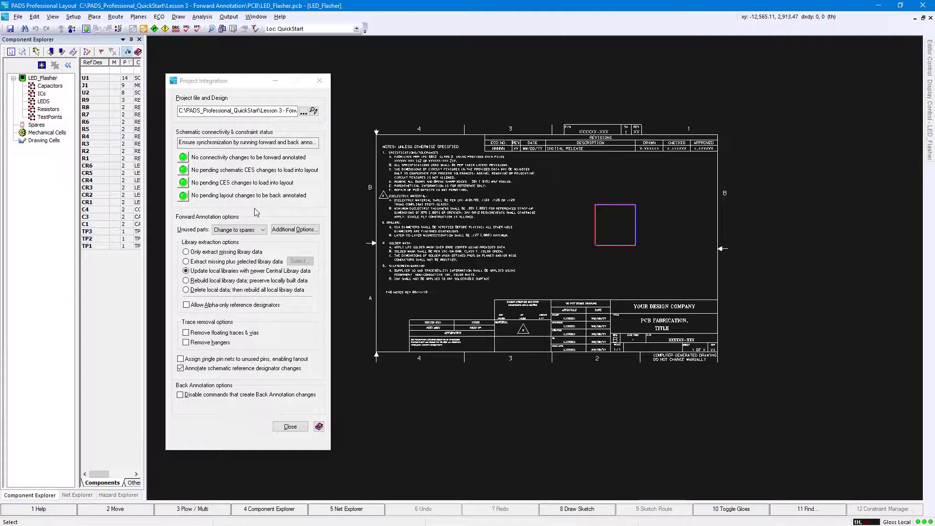
{"action": "left_click", "coordinate": [289, 428]}
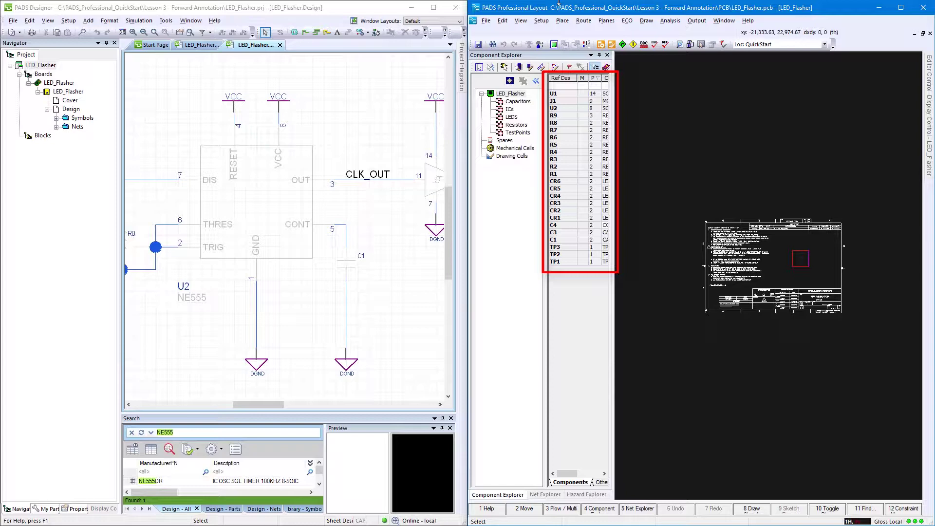
Step: Close the PADS Designer window and collapse the Component Explorer panel
{"action": "left_click", "coordinate": [455, 10]}
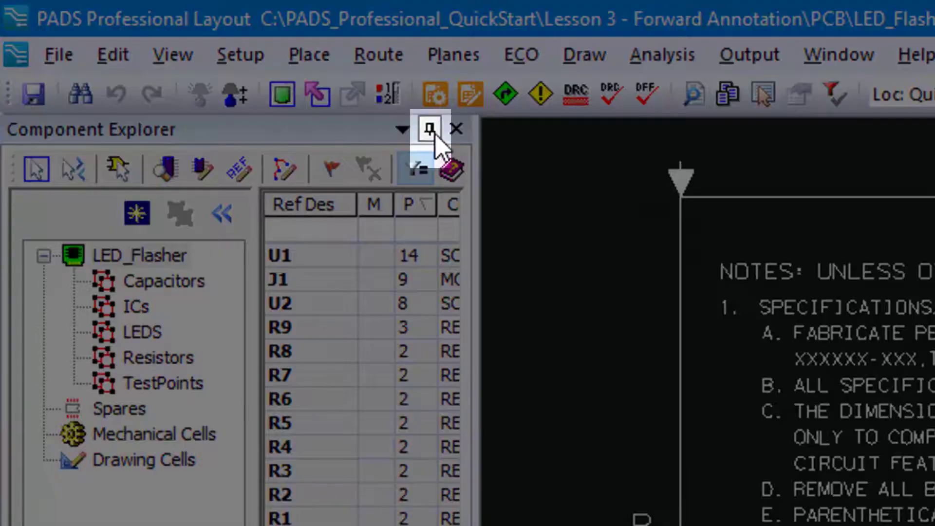
{"action": "left_click", "coordinate": [430, 130]}
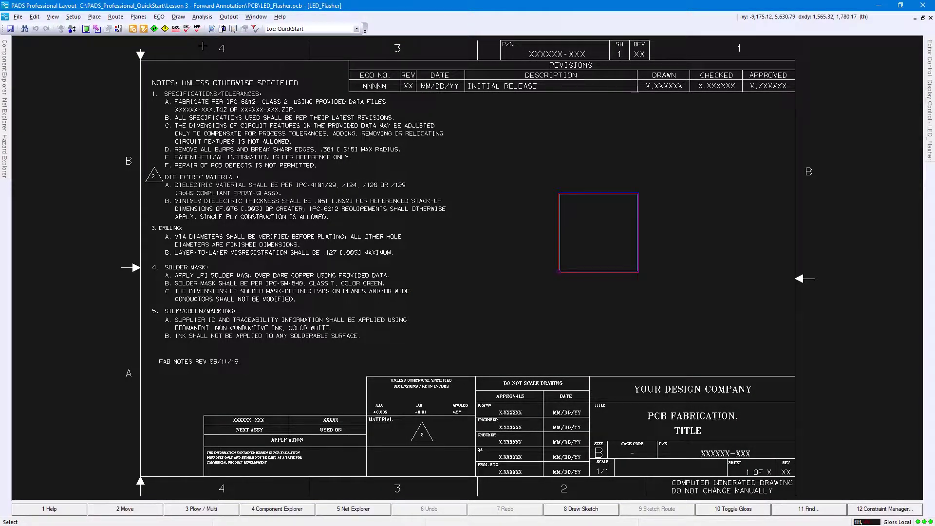
Step: Open a new 3D View window of the board from the Window menu
{"action": "left_click", "coordinate": [257, 17]}
{"action": "left_click", "coordinate": [272, 48]}
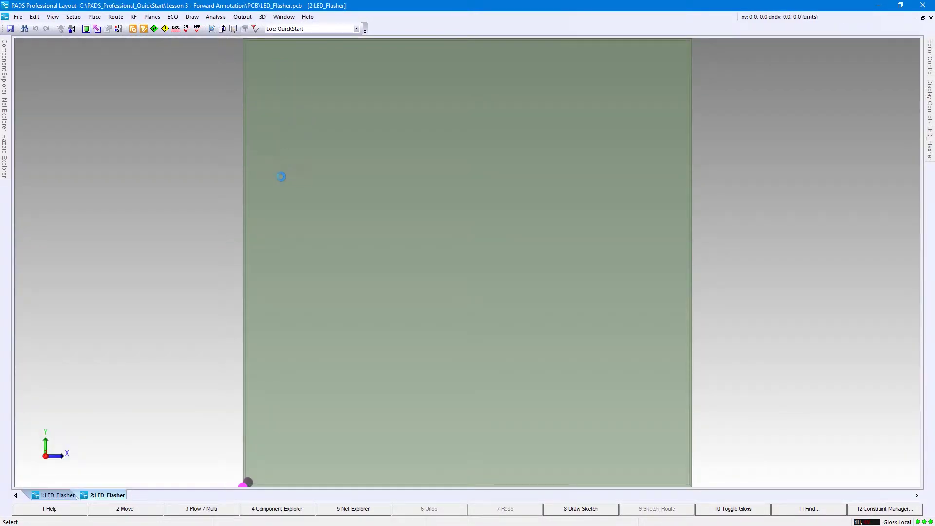
Step: Import Board outline.step from Resources > Step models as a mechanical model
{"action": "left_click", "coordinate": [263, 20]}
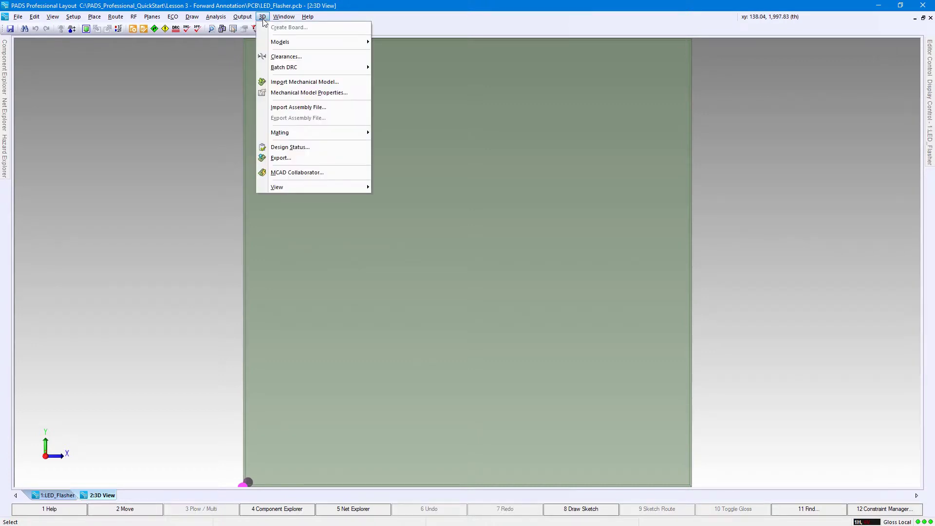
{"action": "left_click", "coordinate": [292, 85]}
{"action": "double_click", "coordinate": [141, 115]}
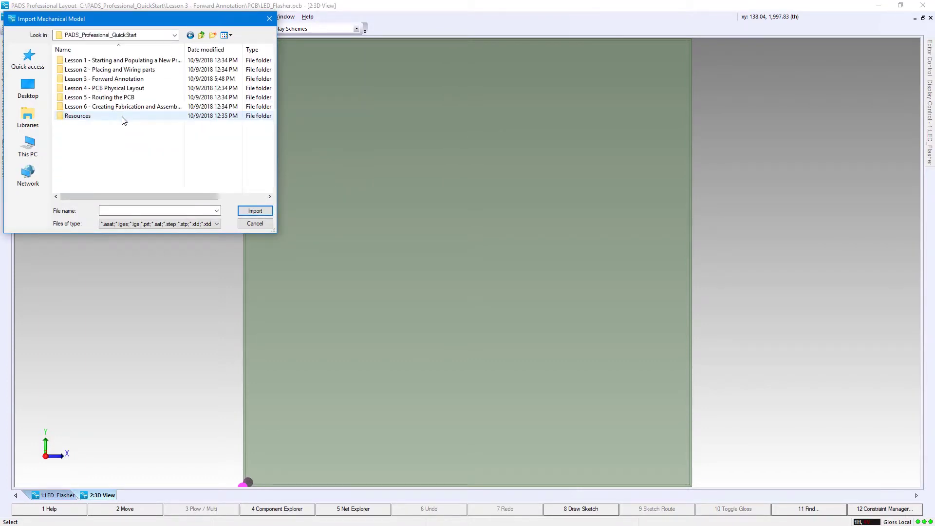
{"action": "double_click", "coordinate": [122, 117]}
{"action": "left_click", "coordinate": [99, 73]}
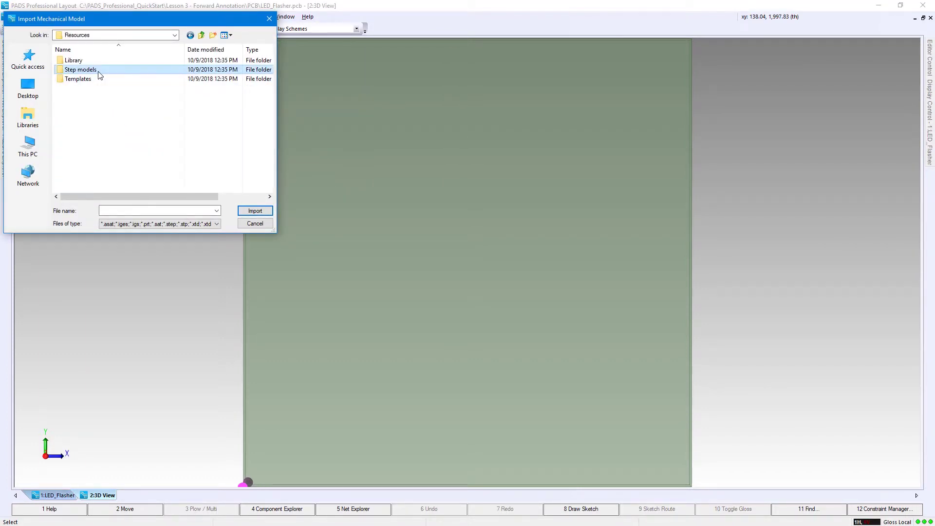
{"action": "double_click", "coordinate": [100, 70]}
{"action": "left_click", "coordinate": [97, 89]}
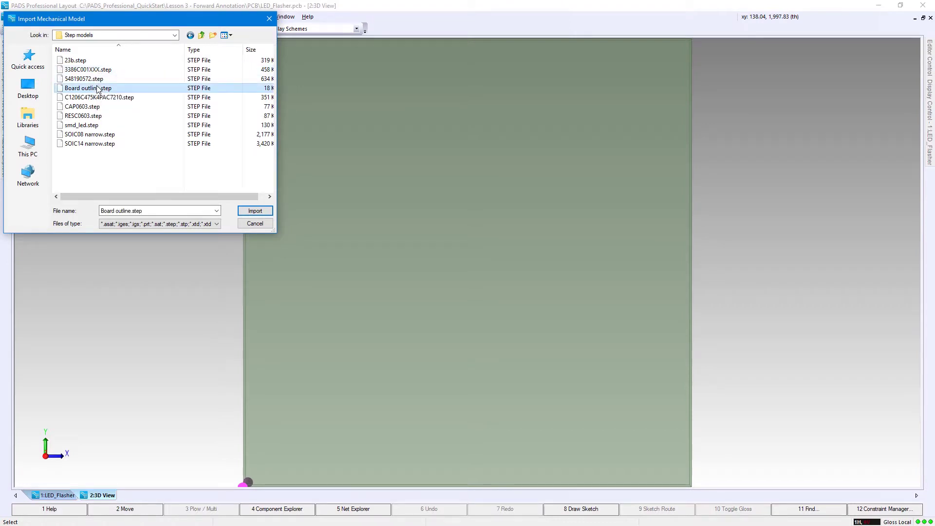
{"action": "left_click", "coordinate": [253, 210]}
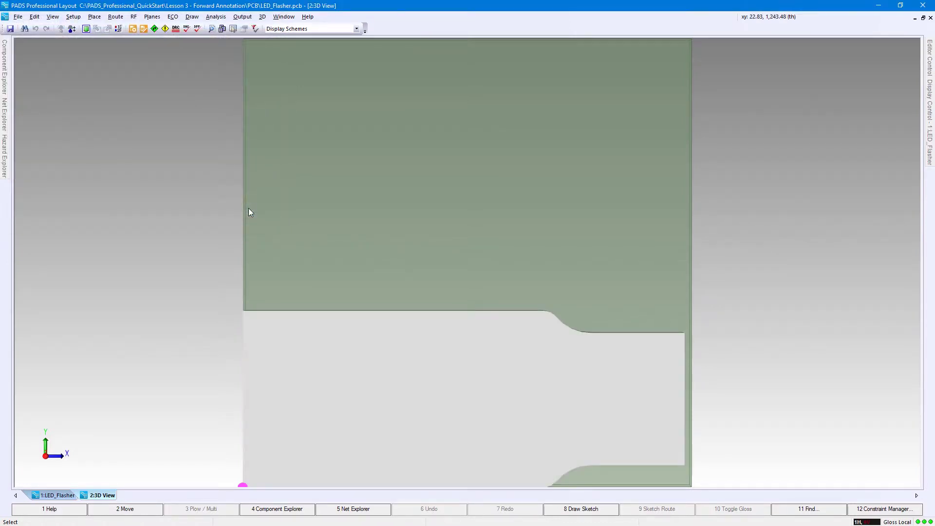
Step: Start Create Board from the 3D menu and pick the model's top face
{"action": "left_click", "coordinate": [263, 18]}
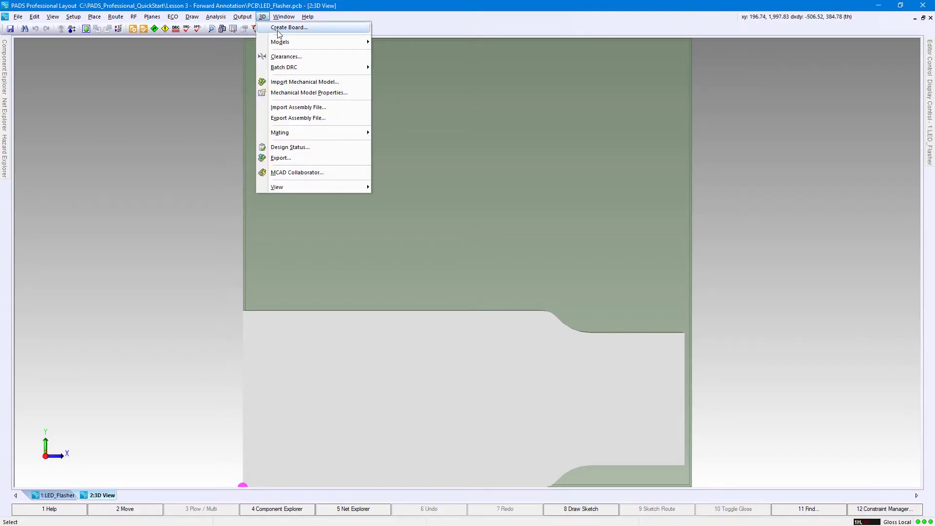
{"action": "left_click", "coordinate": [279, 30]}
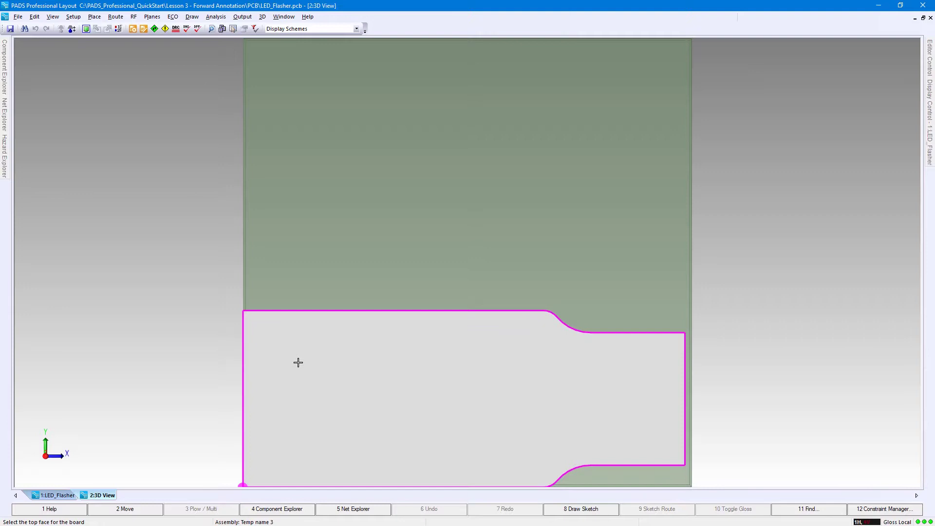
{"action": "left_click", "coordinate": [299, 363]}
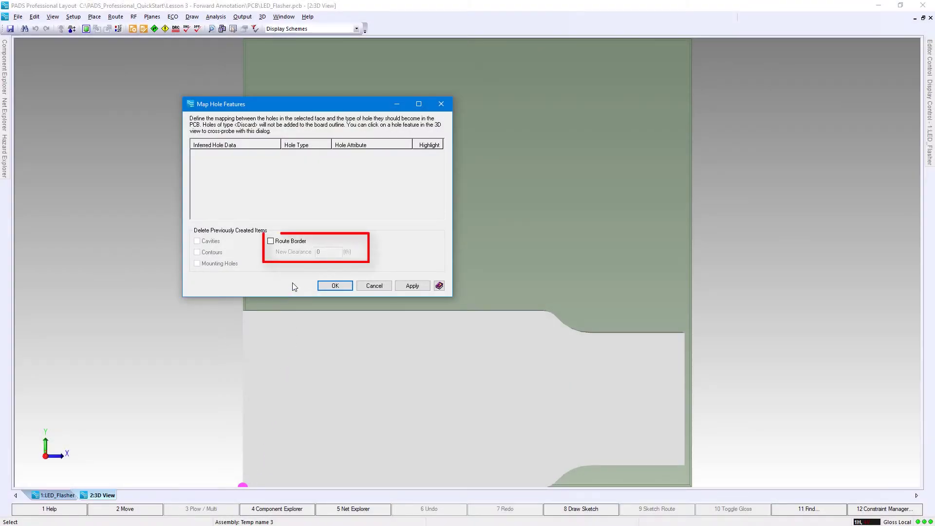
Step: Enable Route Border with a 20 th clearance and confirm the board creation
{"action": "left_click", "coordinate": [293, 246]}
{"action": "left_click", "coordinate": [325, 252]}
{"action": "type", "text": "20"}
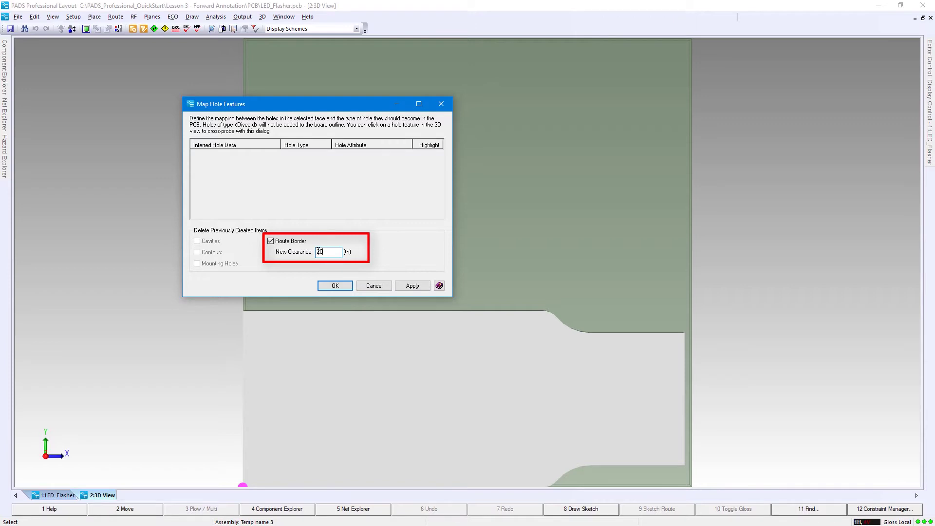
{"action": "left_click", "coordinate": [332, 286]}
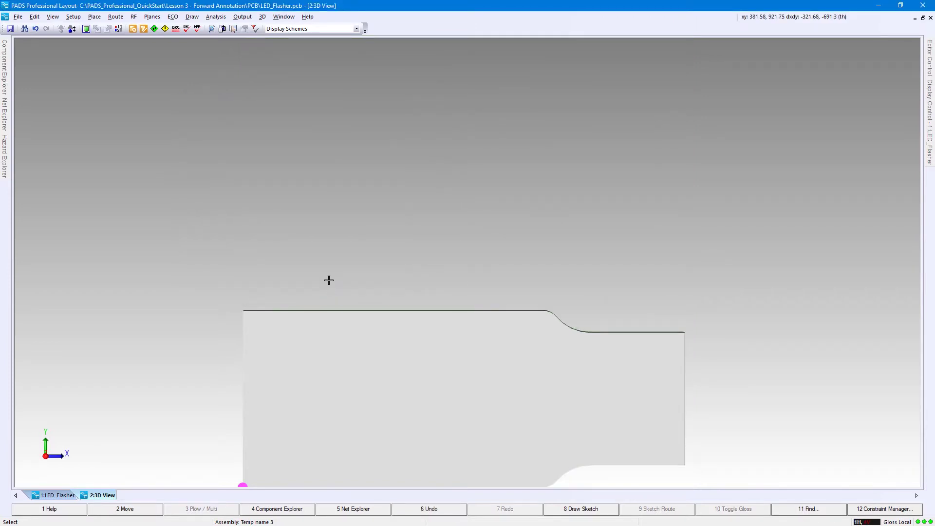
Step: Delete the imported STEP model, confirming the prompt, and return to the 2D layout view
{"action": "left_click", "coordinate": [329, 341]}
{"action": "right_click", "coordinate": [329, 340]}
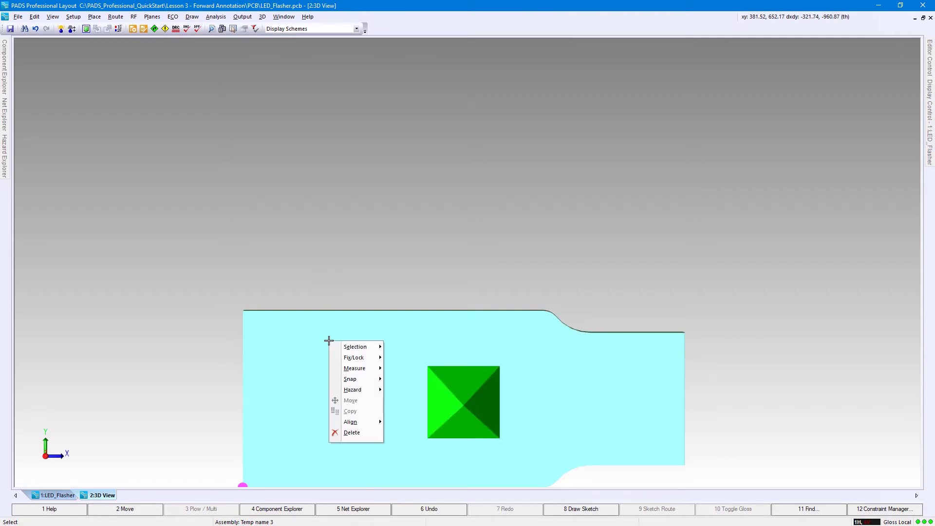
{"action": "left_click", "coordinate": [357, 435]}
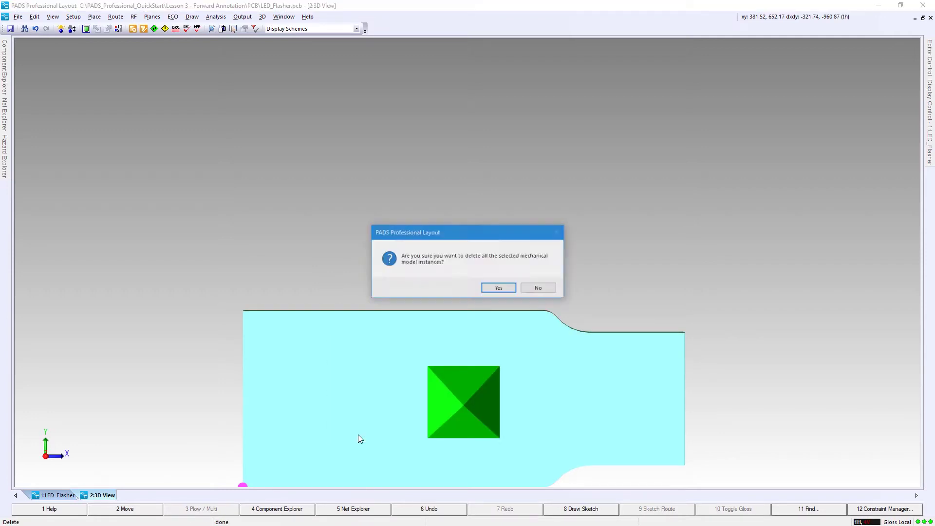
{"action": "left_click", "coordinate": [493, 289]}
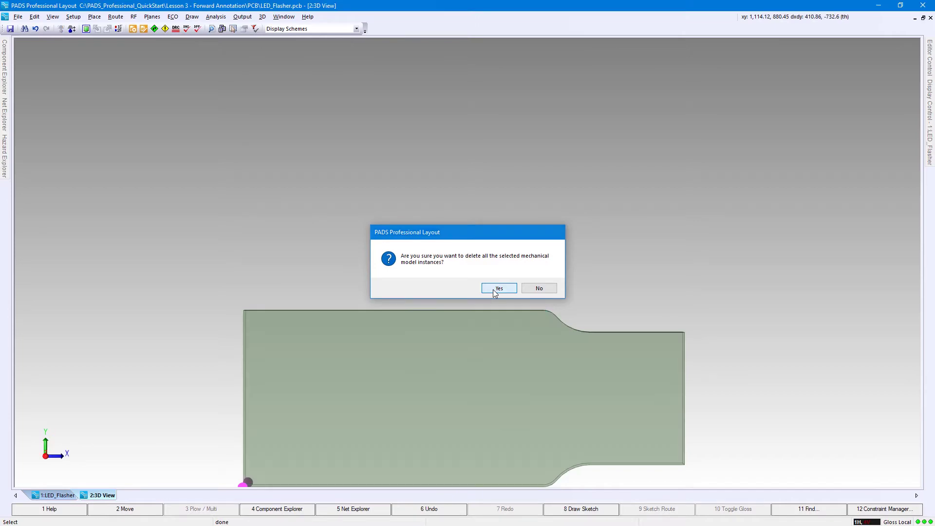
{"action": "left_click", "coordinate": [54, 496]}
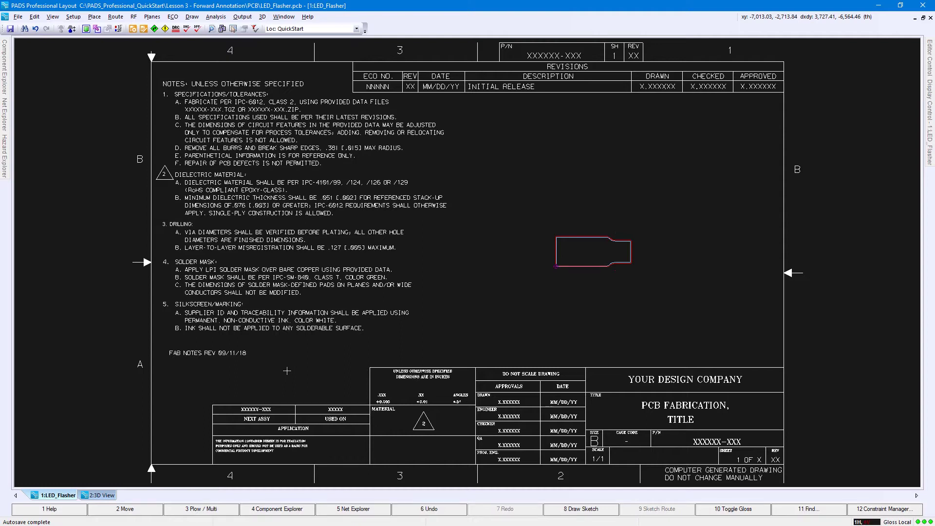
Step: Zoom to fit the new board outline and route border, then save the LED_Flasher design
{"action": "key", "text": "ctrl+b"}
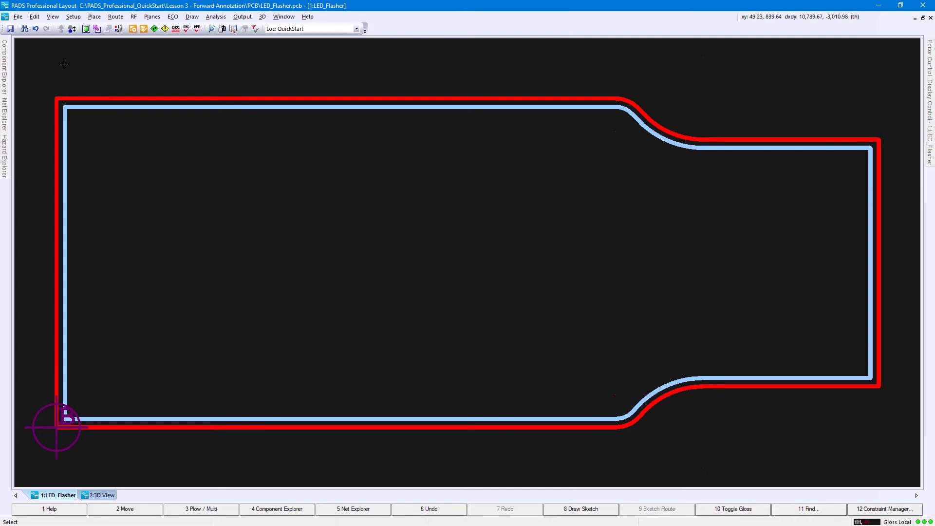
{"action": "left_click", "coordinate": [18, 16]}
{"action": "left_click", "coordinate": [31, 74]}
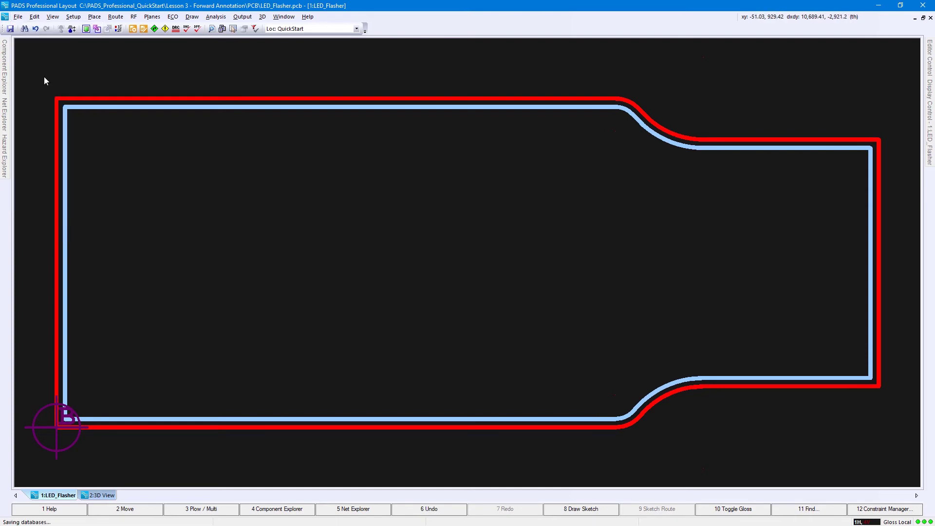